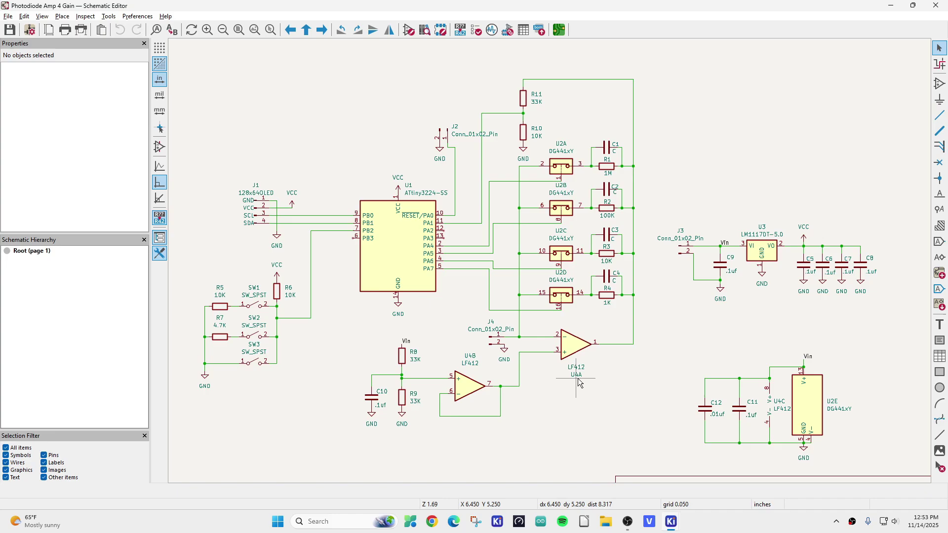
Step: Examine the U4A amplifier stage with its four DG441 analog switches and the R1 to R4 feedback resistors
scroll(580, 382, up, 2)
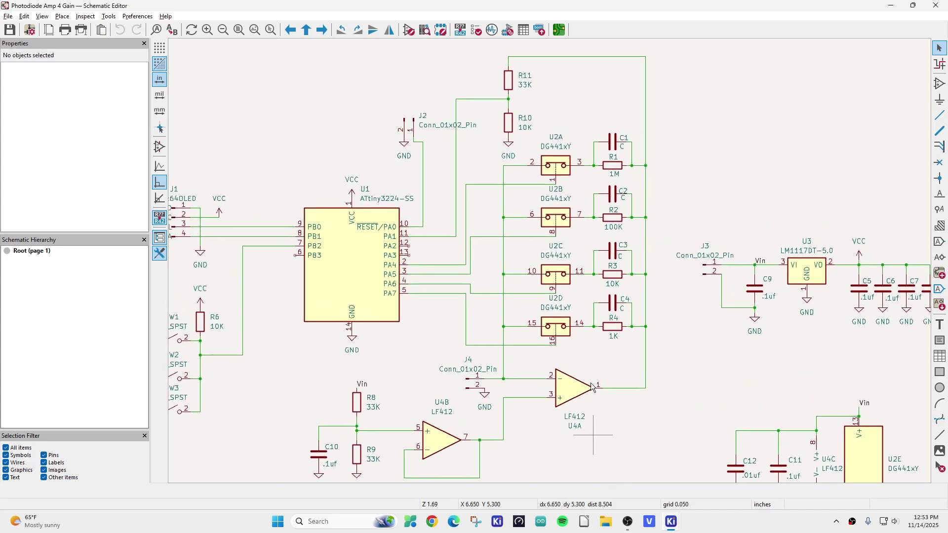
scroll(593, 389, up, 3)
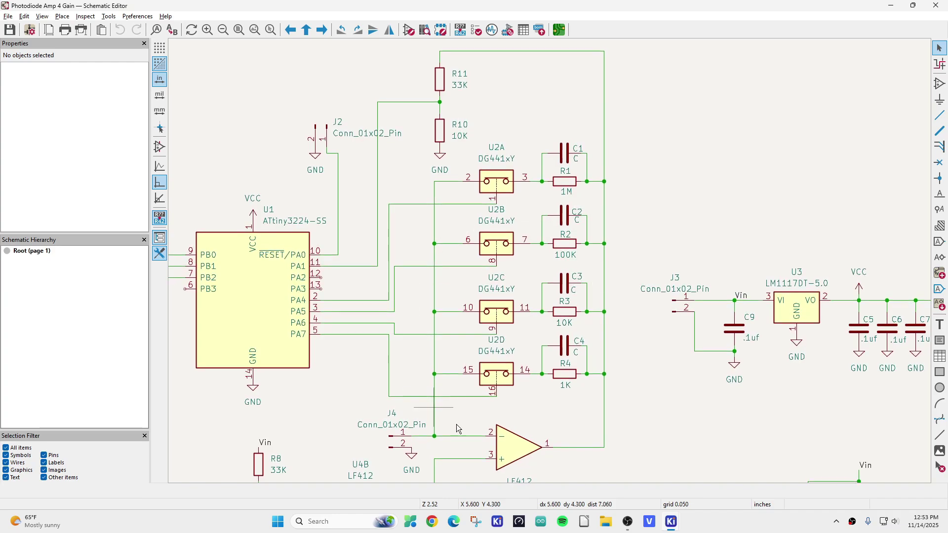
scroll(518, 380, up, 1)
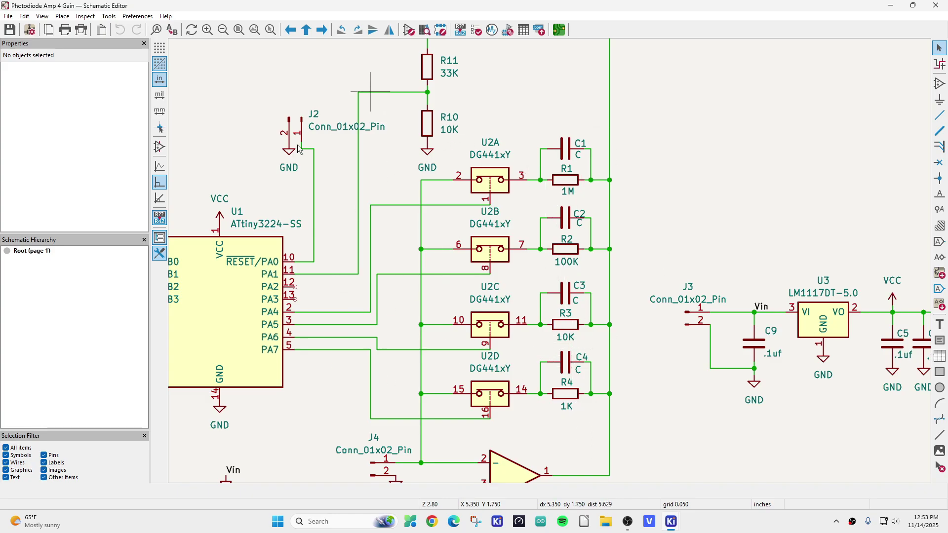
scroll(386, 147, down, 3)
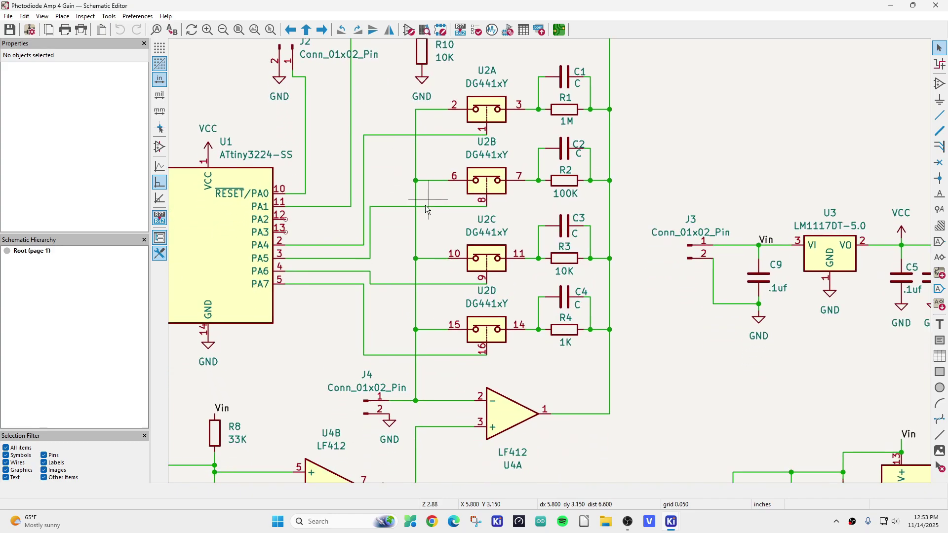
scroll(462, 230, down, 3)
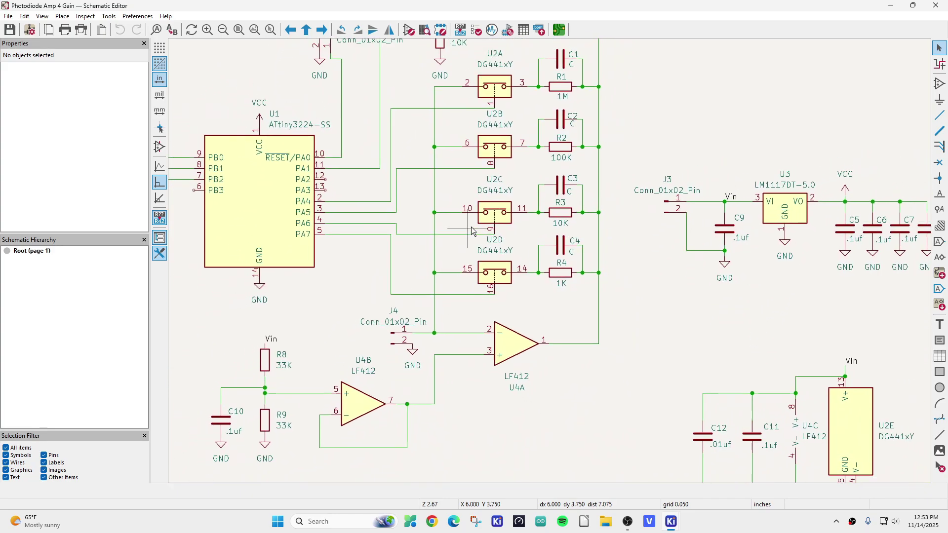
Step: Examine the LM1117DT-5.0 regulator circuit with its capacitors, and the supply connections of U4C and U2E
scroll(470, 227, right, 3)
scroll(472, 231, up, 2)
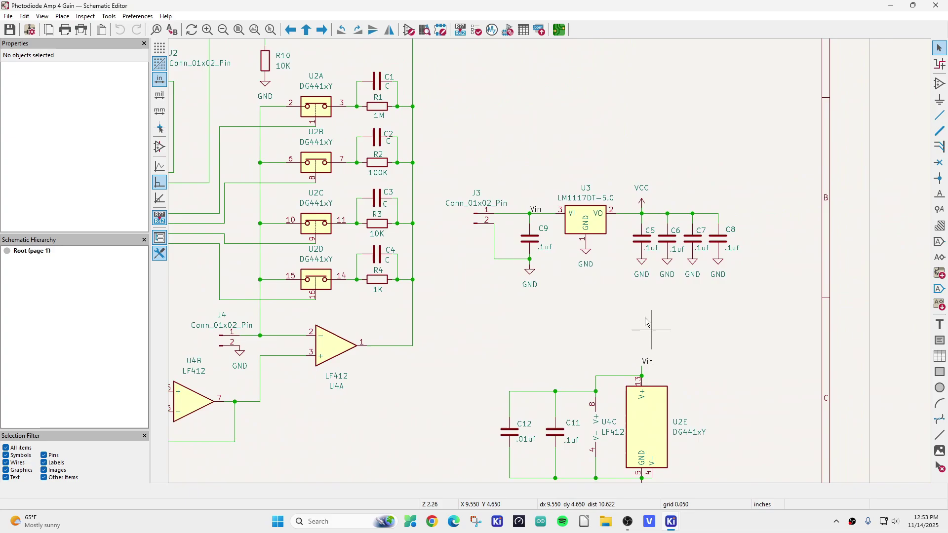
scroll(509, 256, up, 2)
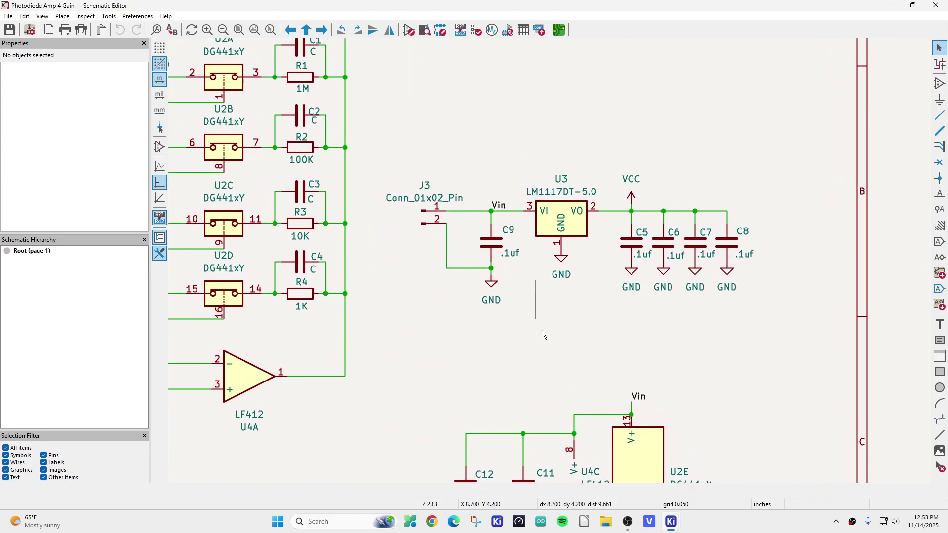
scroll(606, 283, up, 1)
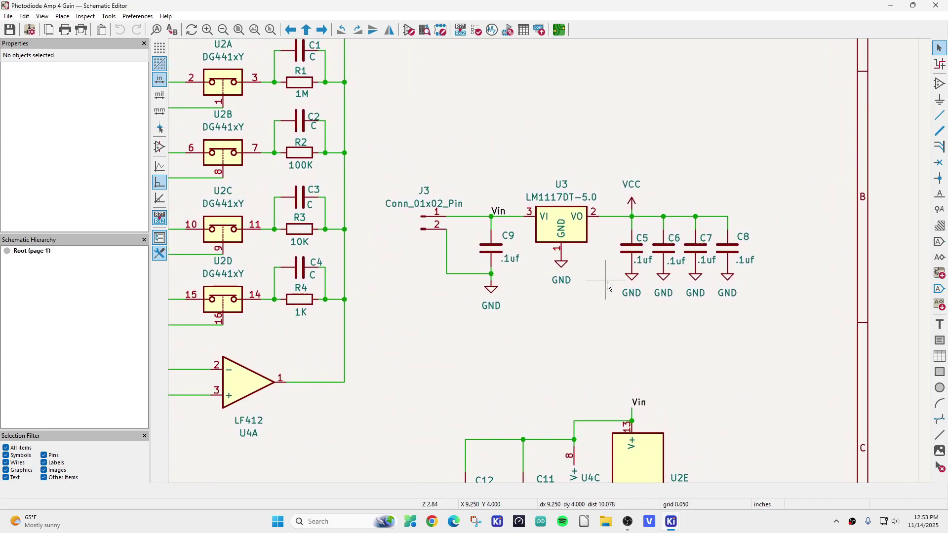
scroll(633, 233, down, 3)
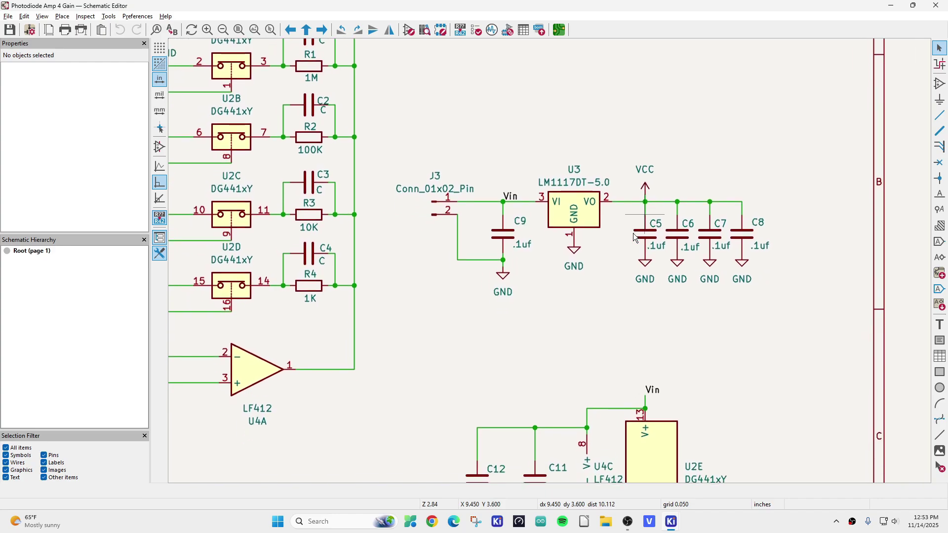
scroll(635, 237, down, 3)
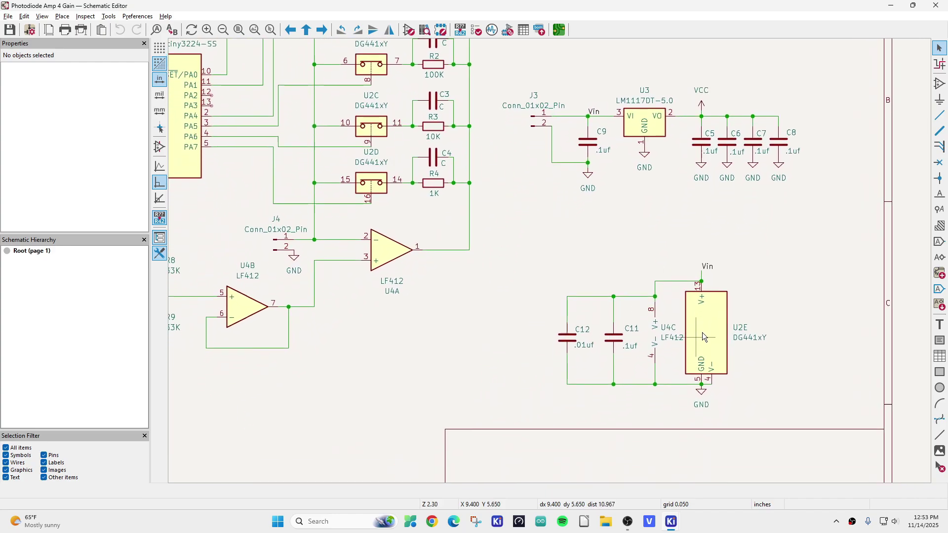
scroll(701, 333, up, 2)
Step: Examine the R8/R9 voltage divider, the U4B buffer, and the J4 connector feeding op-amp U4A
scroll(526, 303, left, 5)
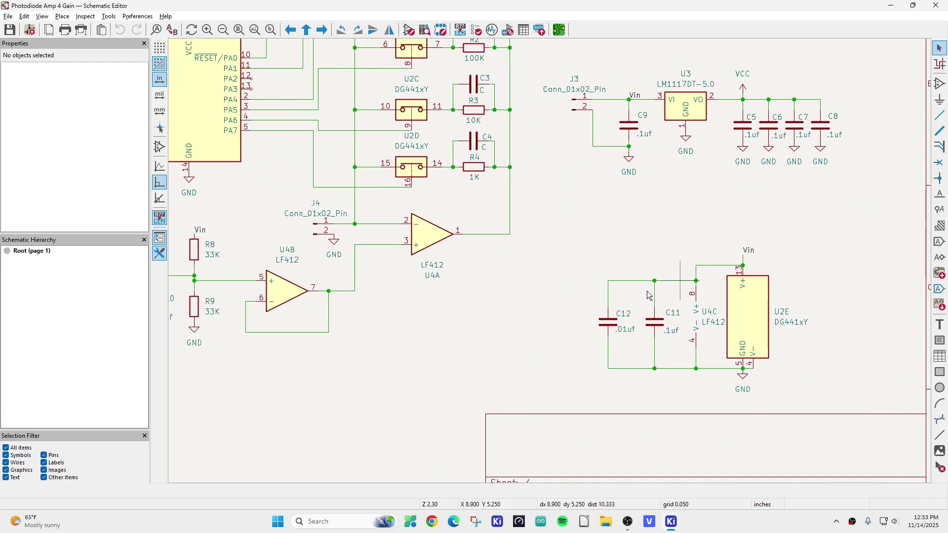
scroll(524, 303, left, 3)
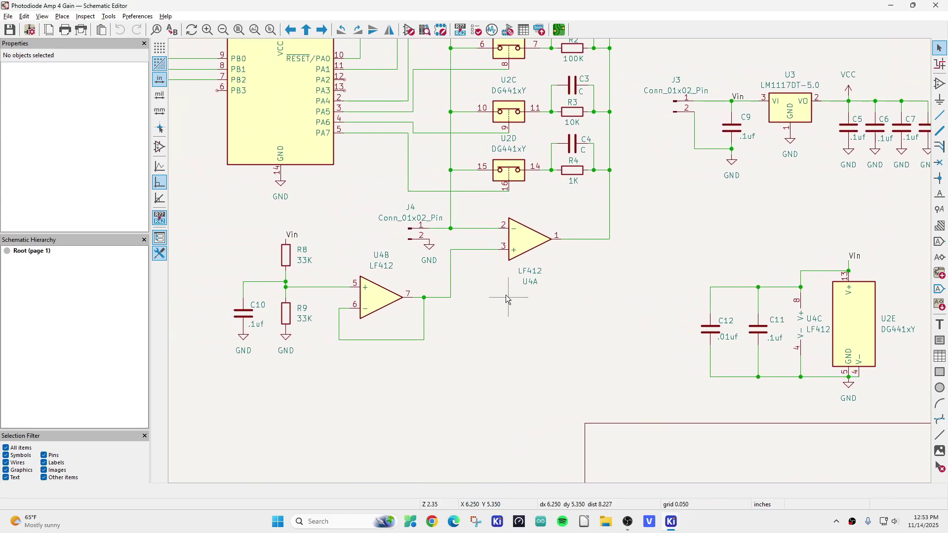
scroll(505, 295, left, 2)
scroll(505, 295, up, 1)
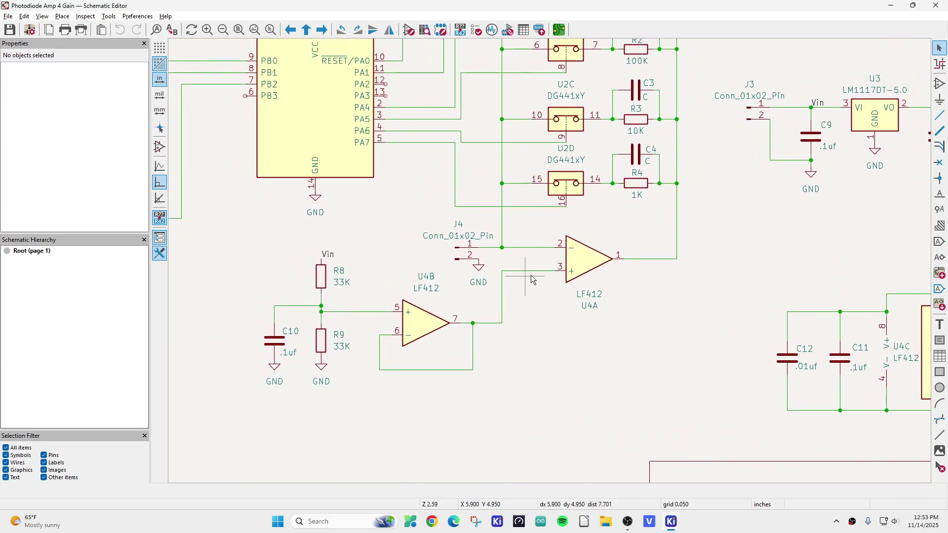
scroll(538, 271, left, 3)
scroll(424, 336, up, 1)
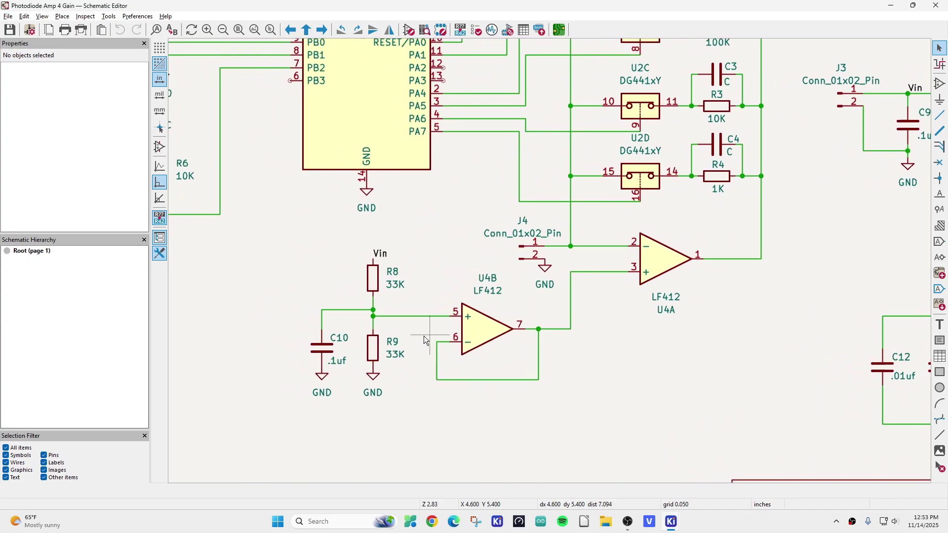
scroll(444, 347, left, 2)
scroll(475, 362, up, 1)
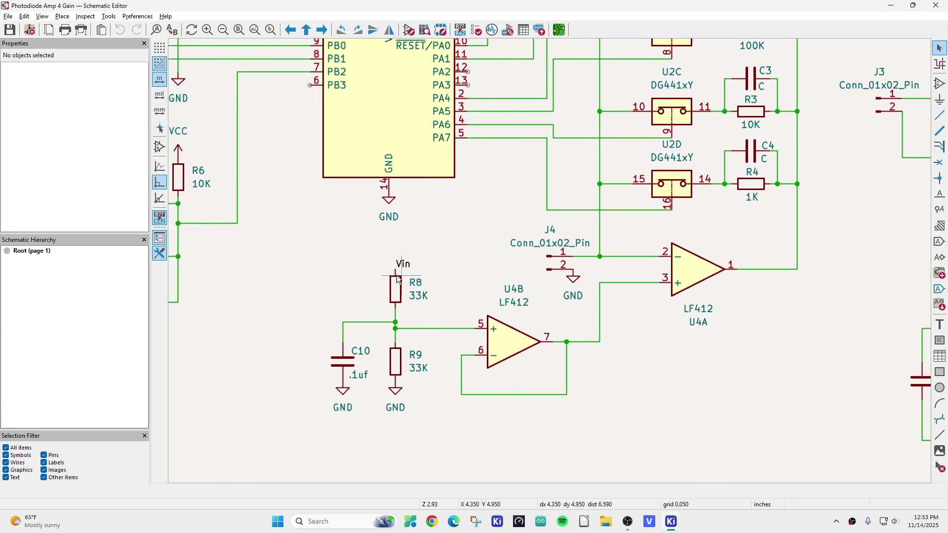
scroll(398, 282, right, 1)
scroll(399, 284, up, 1)
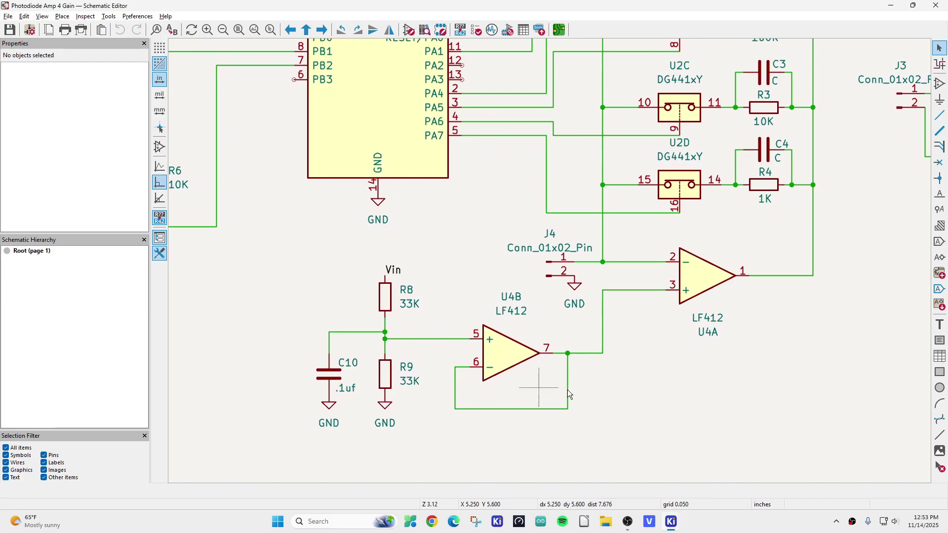
scroll(664, 300, right, 1)
scroll(664, 300, up, 1)
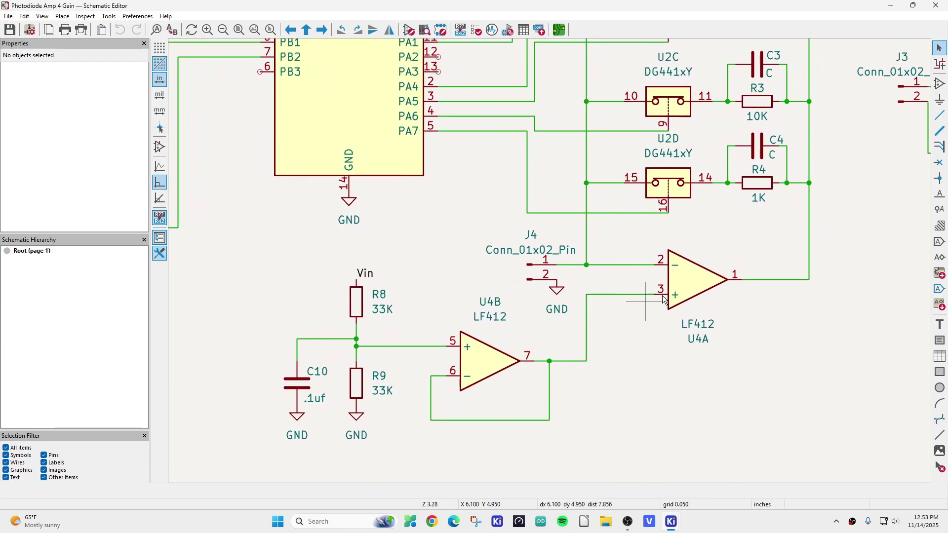
scroll(664, 299, up, 1)
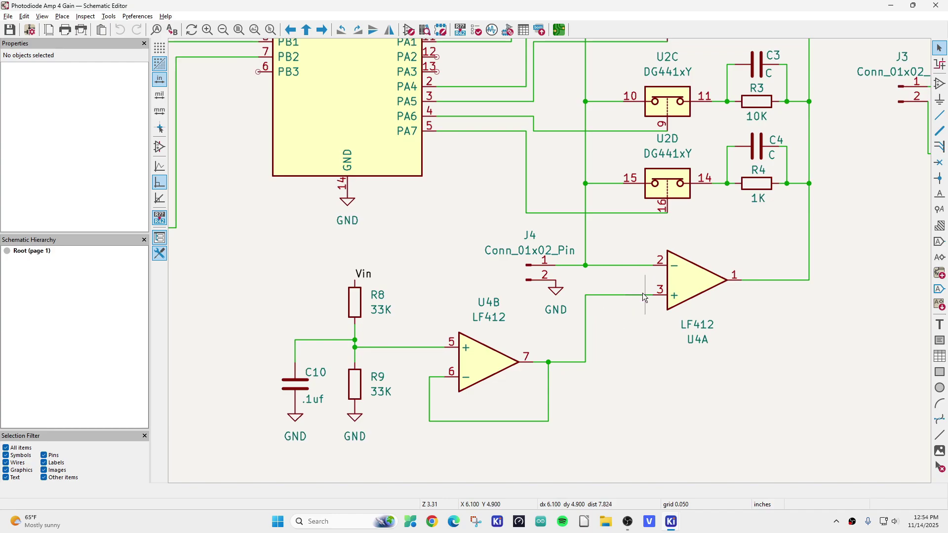
scroll(642, 293, up, 1)
scroll(557, 288, left, 1)
scroll(558, 291, up, 3)
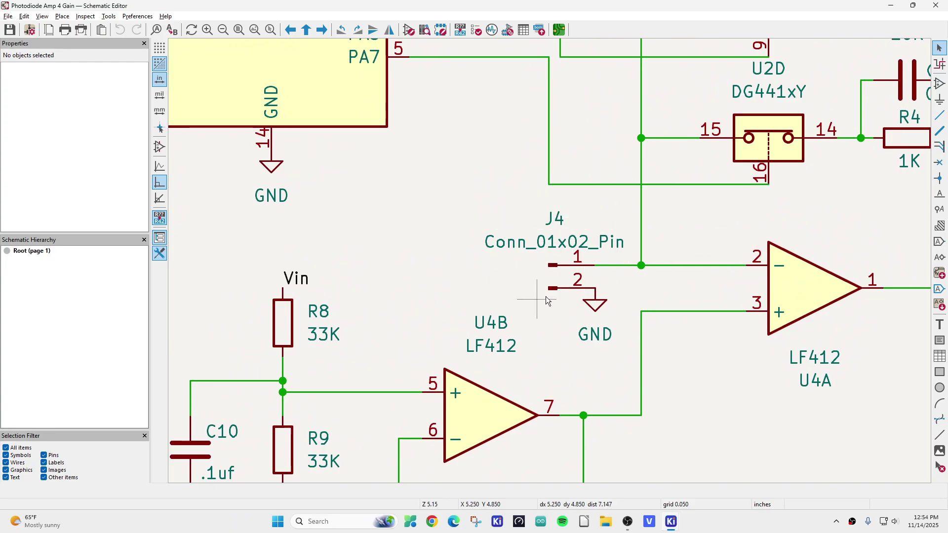
Step: Examine the ATtiny3224 microcontroller and its PA4 to PA7 control lines running to the analog switches
scroll(499, 274, up, 5)
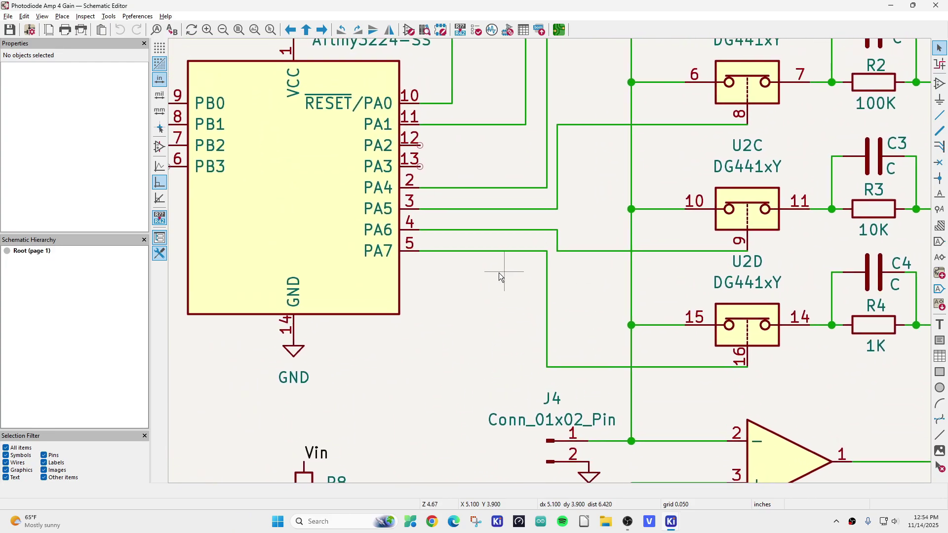
scroll(497, 272, left, 1)
scroll(496, 271, left, 3)
scroll(474, 273, up, 2)
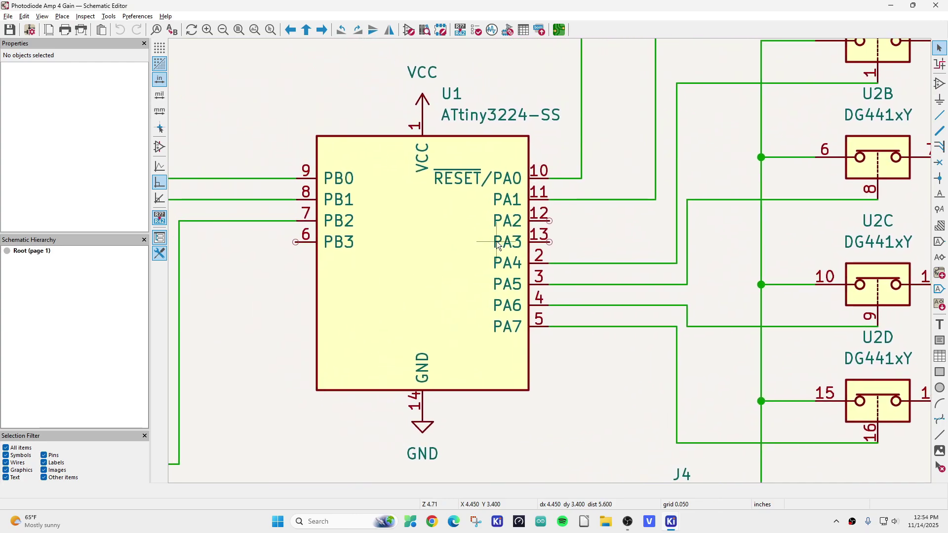
scroll(496, 241, down, 3)
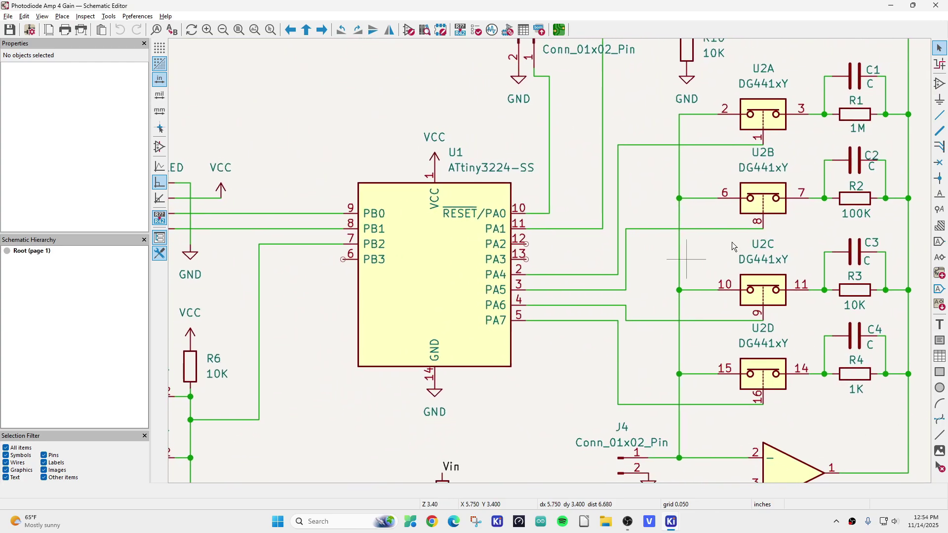
scroll(760, 248, up, 1)
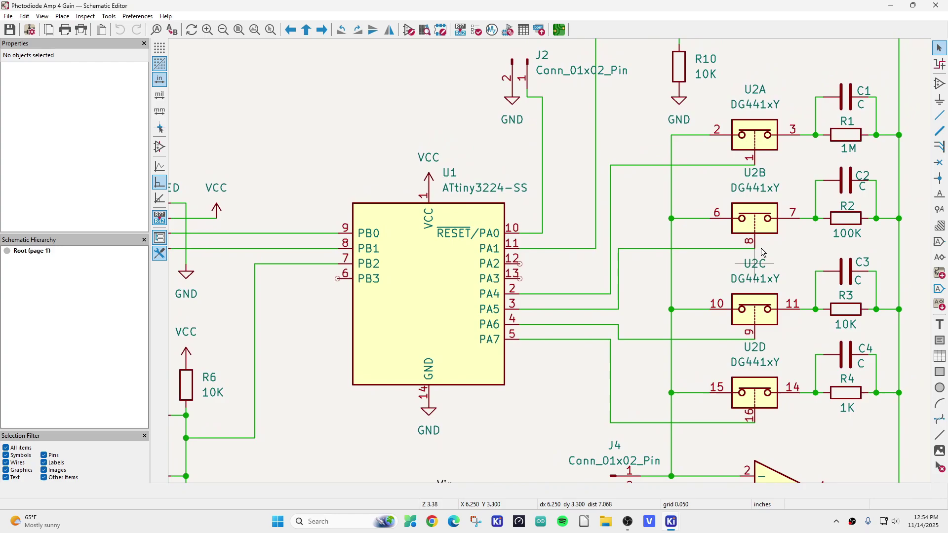
scroll(760, 248, down, 1)
Step: Examine the SW1 to SW3 switch network with resistors R5, R6 and R7 connected to PB2
scroll(760, 247, left, 1)
scroll(760, 248, left, 10)
scroll(760, 248, down, 7)
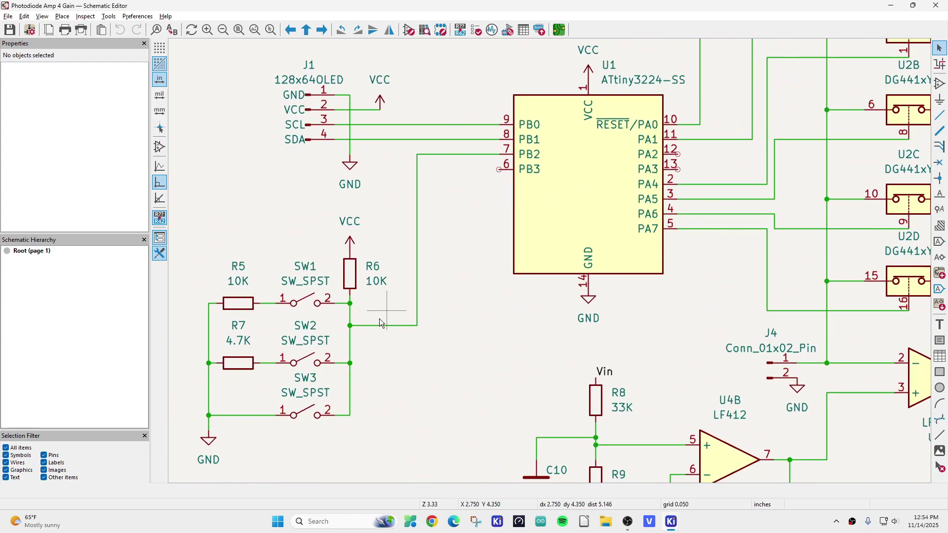
scroll(337, 341, left, 2)
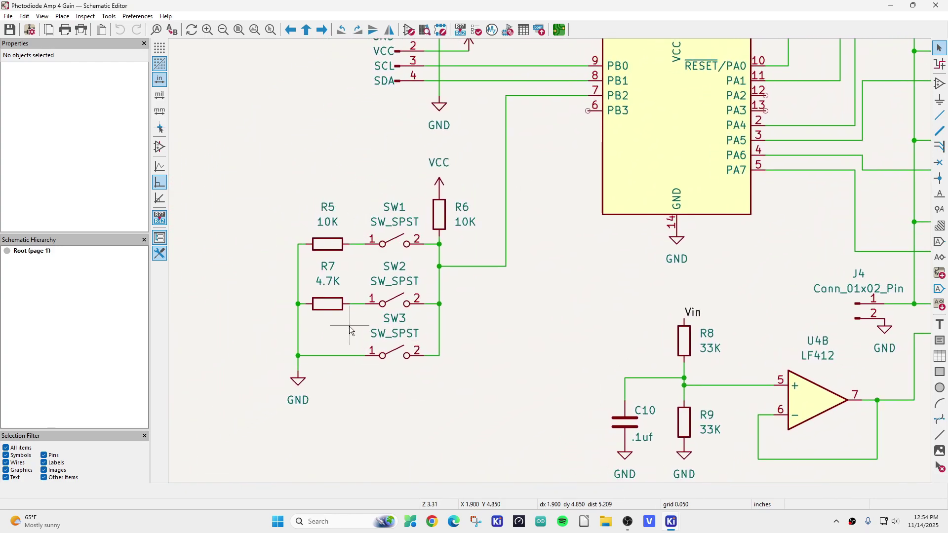
scroll(376, 310, up, 3)
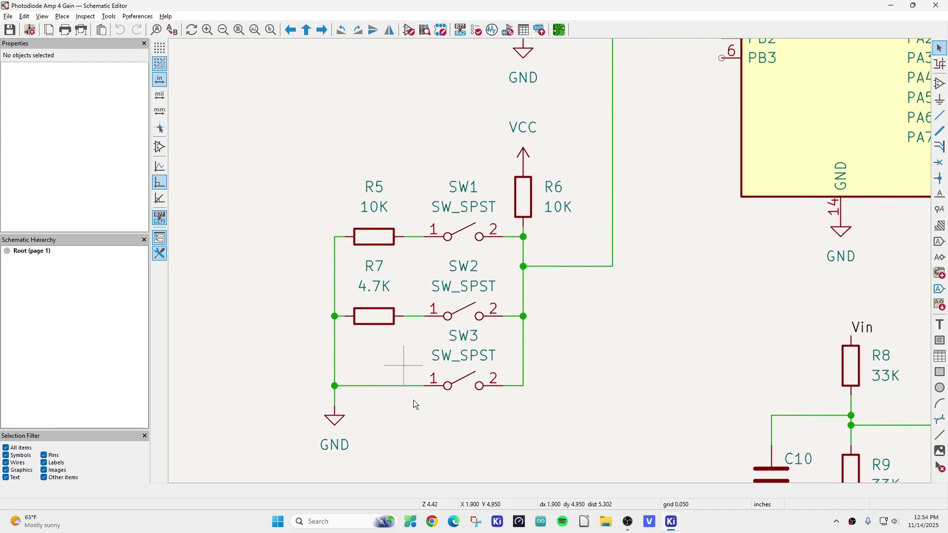
scroll(374, 241, up, 1)
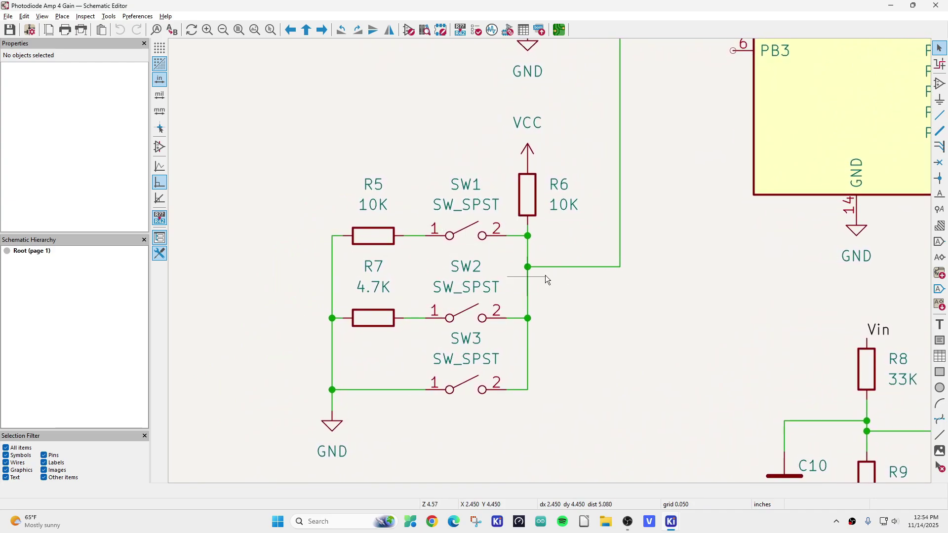
scroll(545, 275, up, 1)
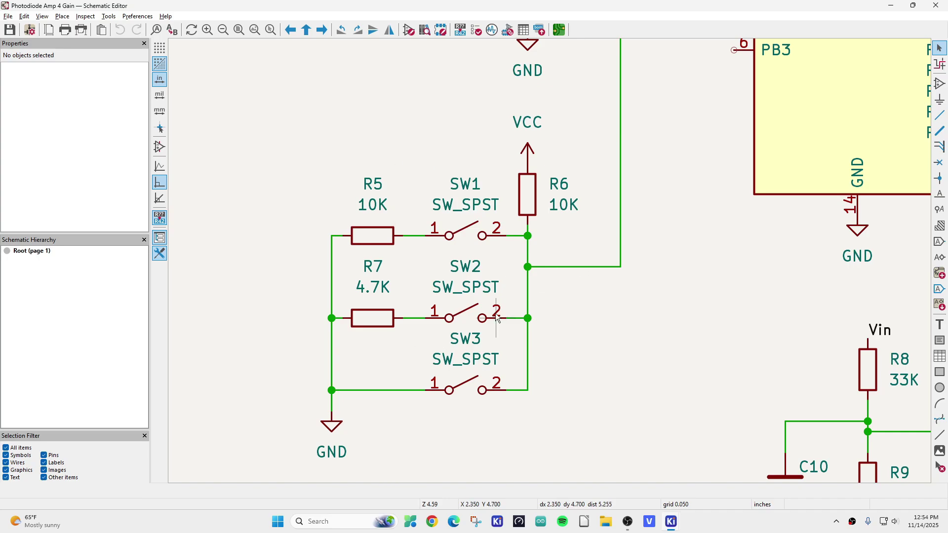
Step: Examine the 128x64 OLED connector J1 and its SCL and SDA connections to the microcontroller
scroll(496, 315, up, 5)
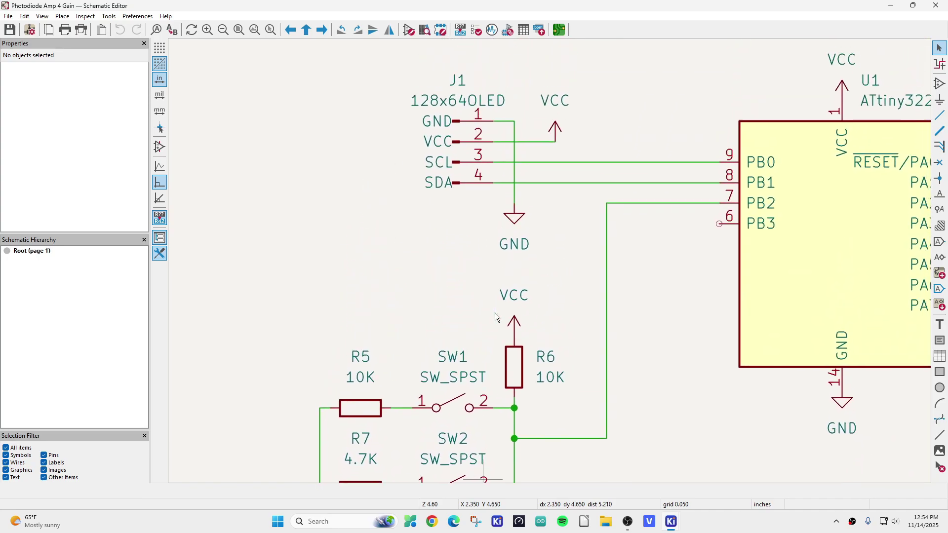
scroll(396, 263, up, 3)
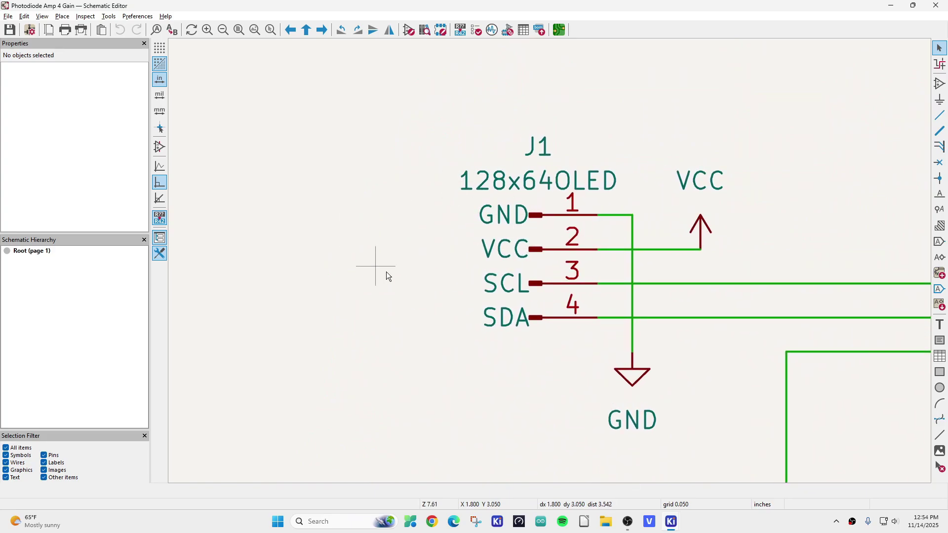
scroll(386, 272, down, 4)
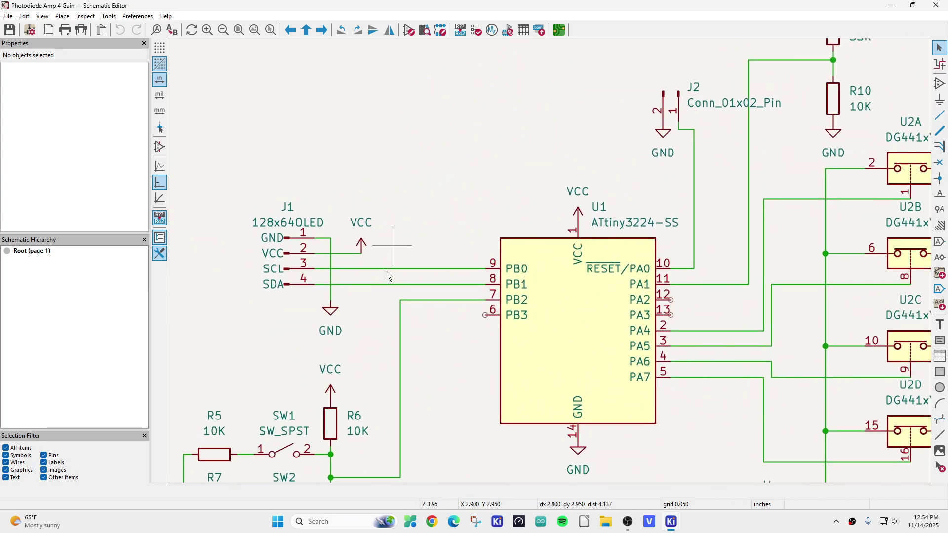
scroll(388, 274, down, 3)
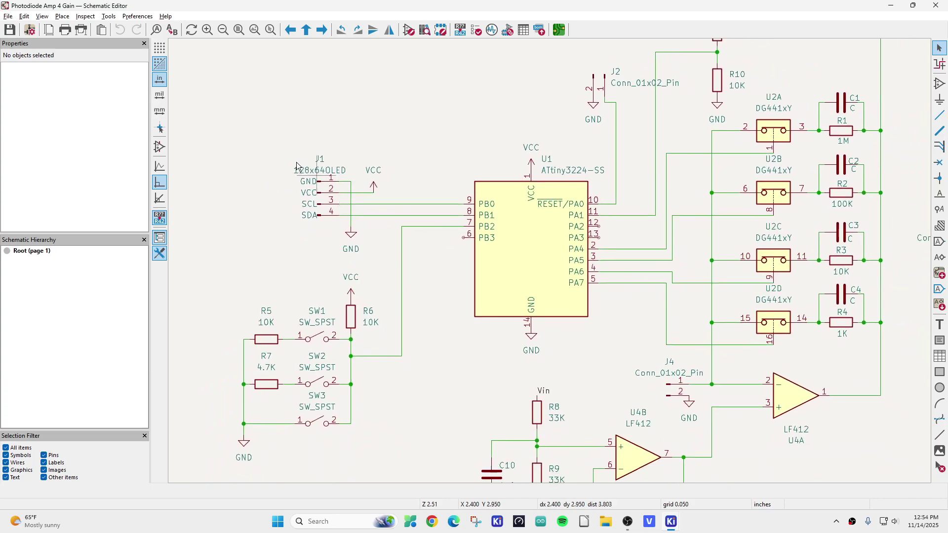
scroll(297, 166, down, 1)
Step: Open the project's board layout in the PCB Editor
click(43, 18)
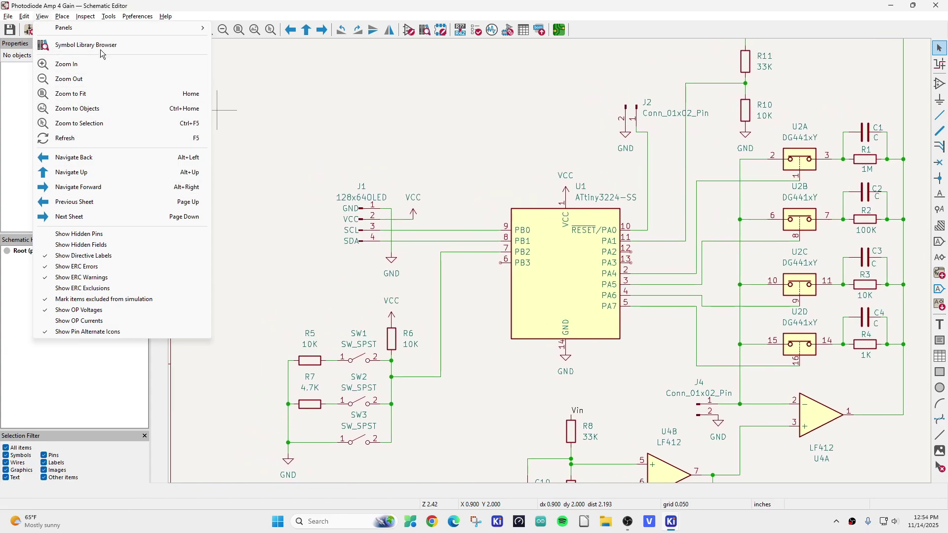
click(140, 17)
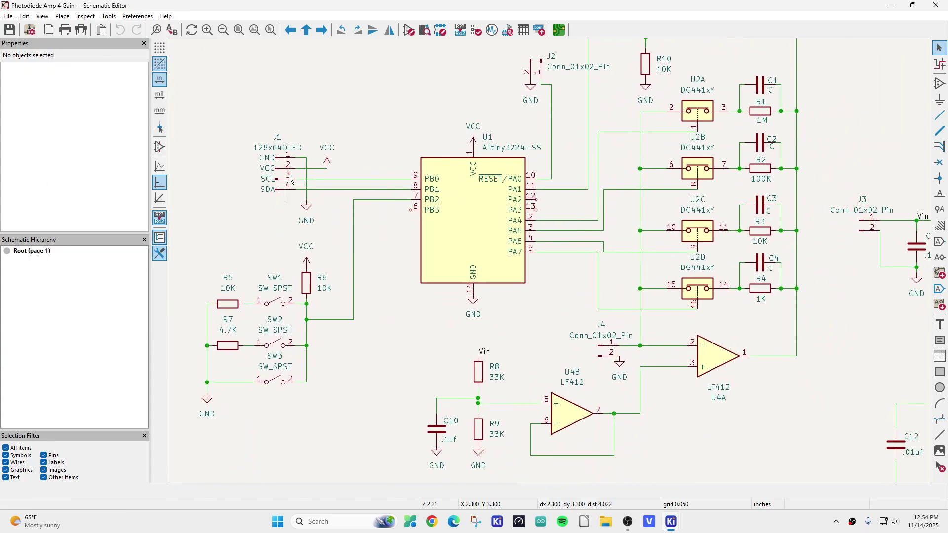
click(562, 30)
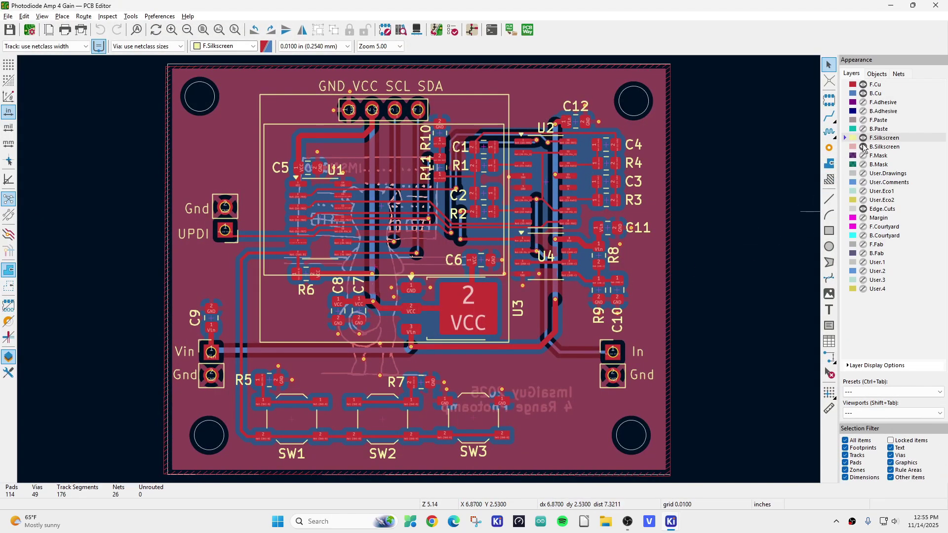
Step: Display the copper zones as outlines only so that the board's tracks stand out
scroll(540, 280, up, 1)
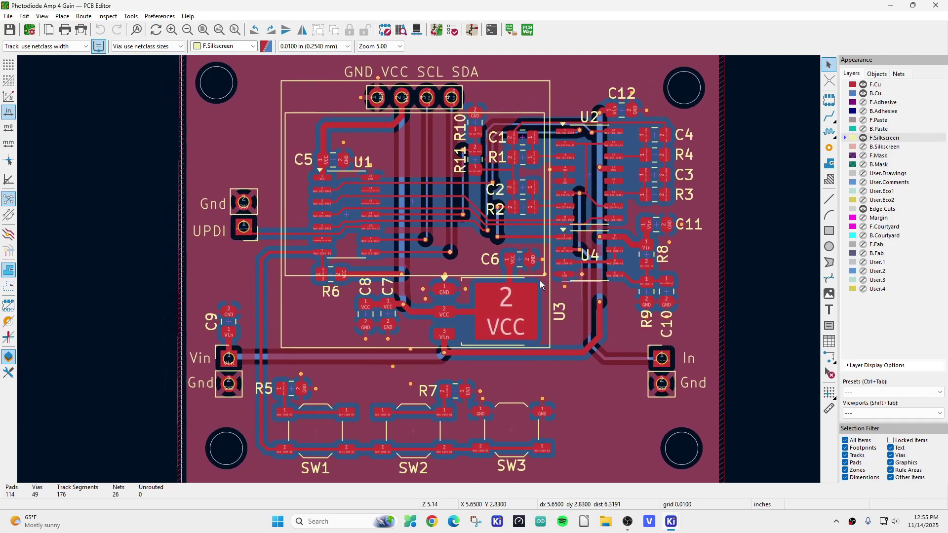
click(10, 288)
scroll(93, 294, down, 2)
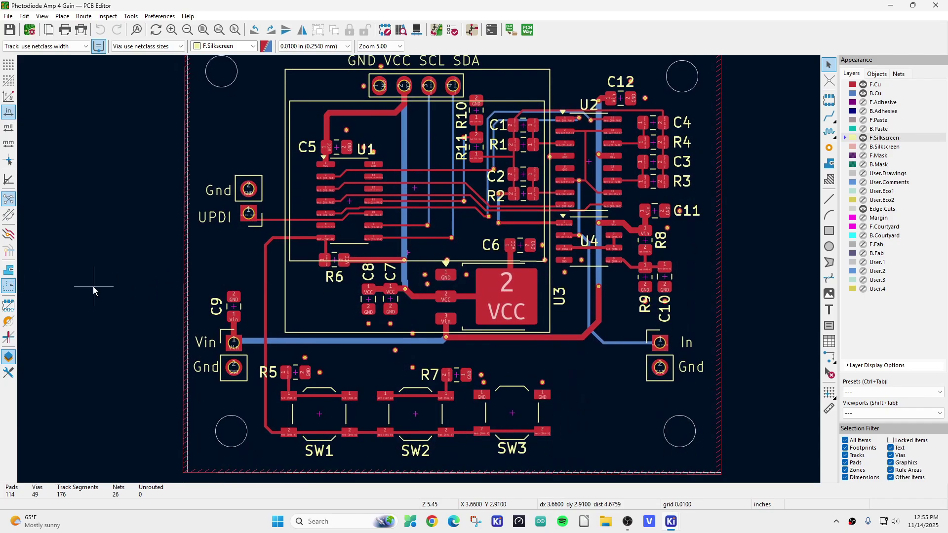
Step: Examine the board's track routing between U1, U2, U4, regulator U3, the switches and the Vin and In connectors
scroll(158, 266, up, 2)
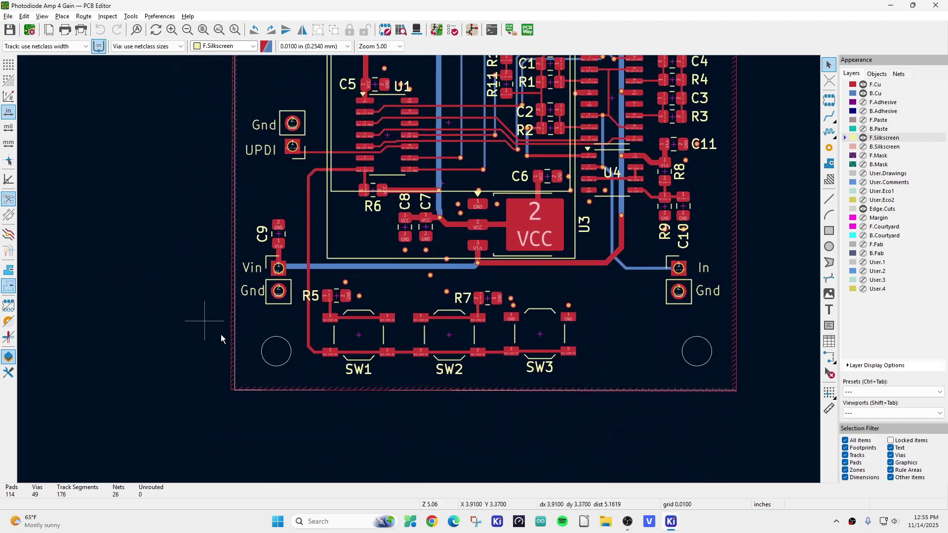
scroll(374, 268, up, 3)
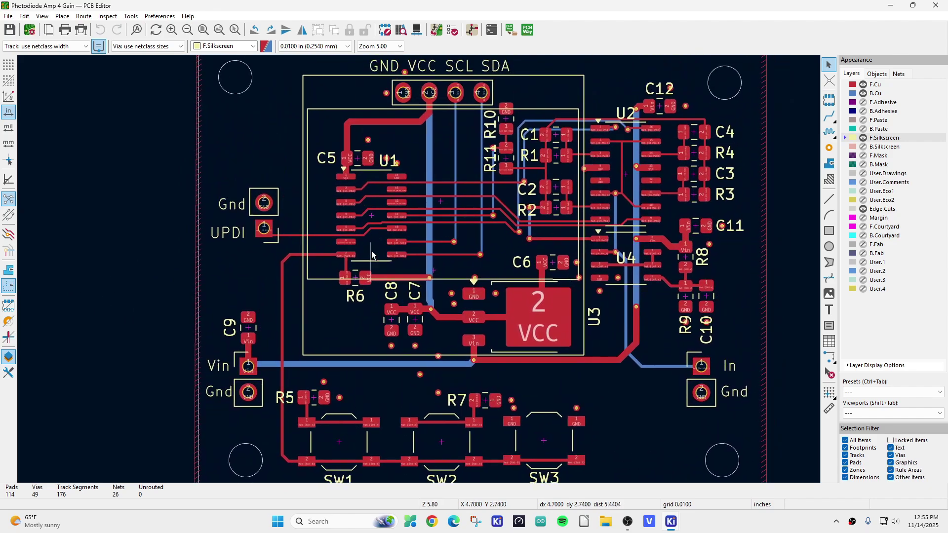
scroll(358, 208, up, 2)
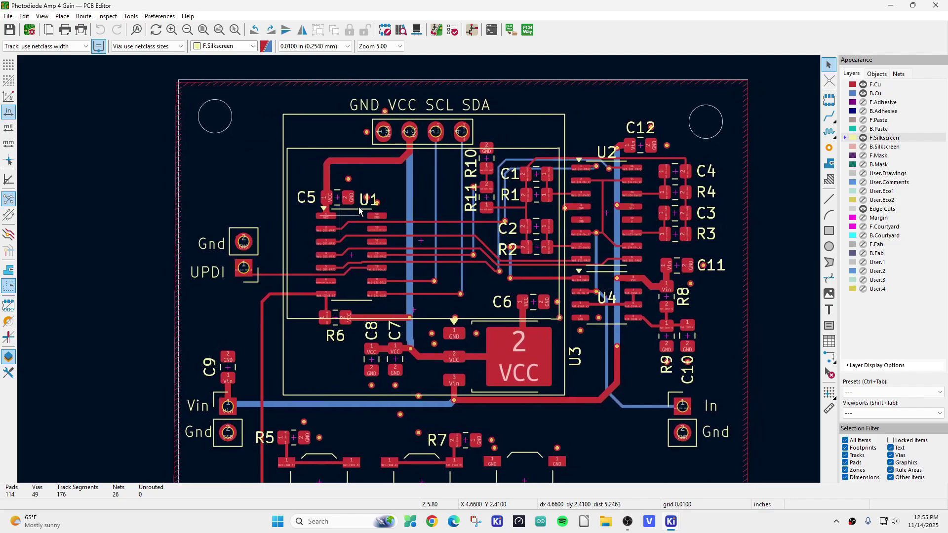
scroll(358, 206, up, 3)
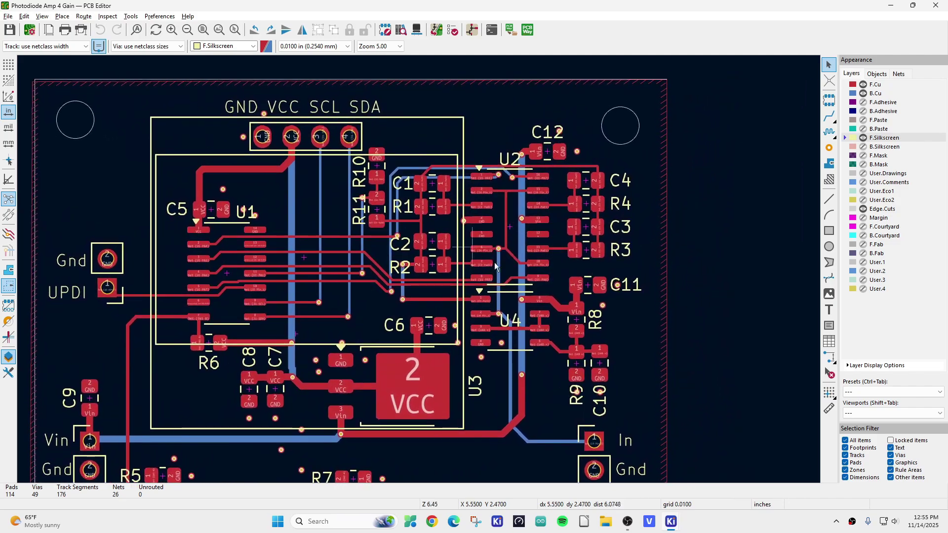
scroll(511, 270, up, 3)
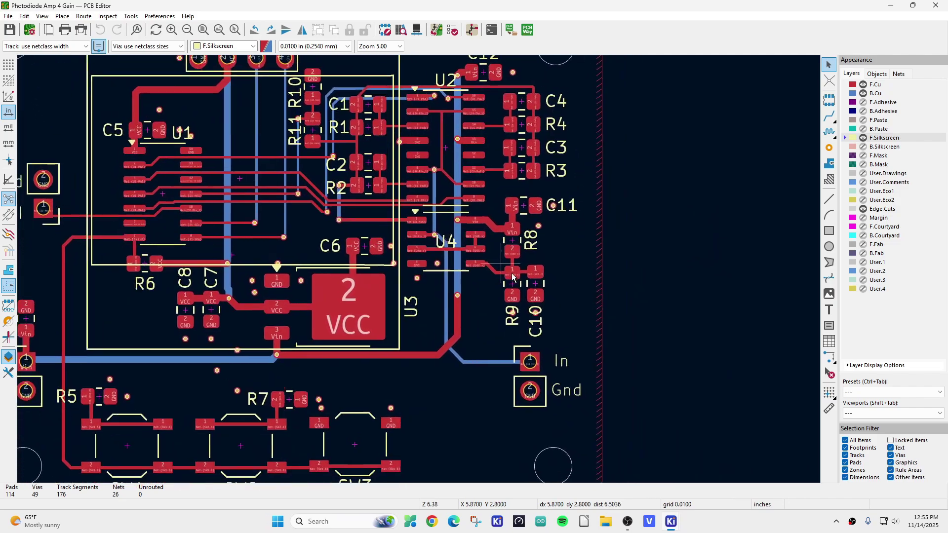
scroll(511, 270, up, 1)
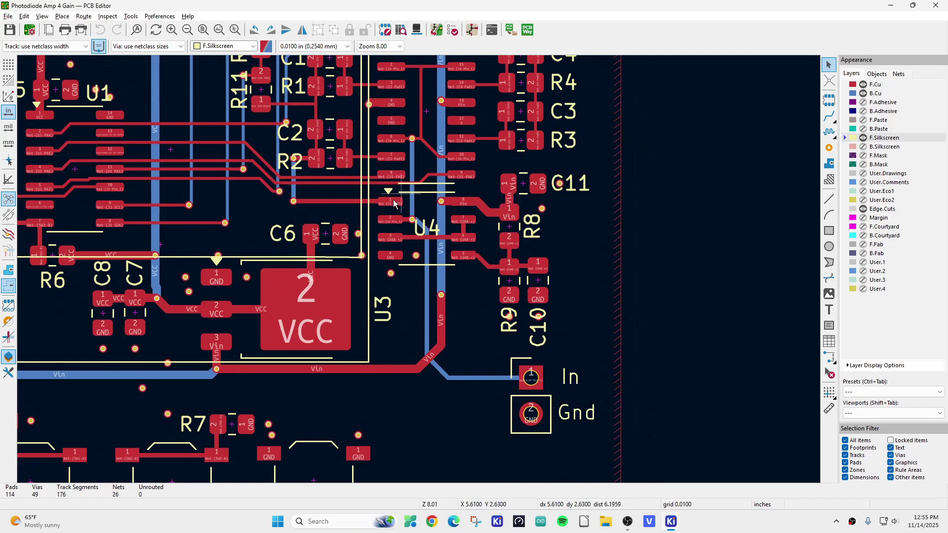
scroll(489, 269, down, 5)
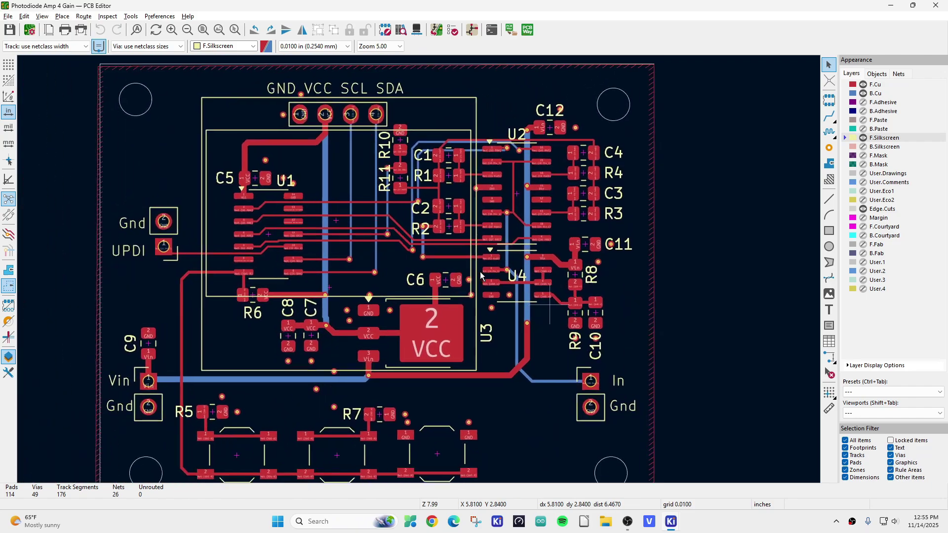
scroll(481, 275, down, 2)
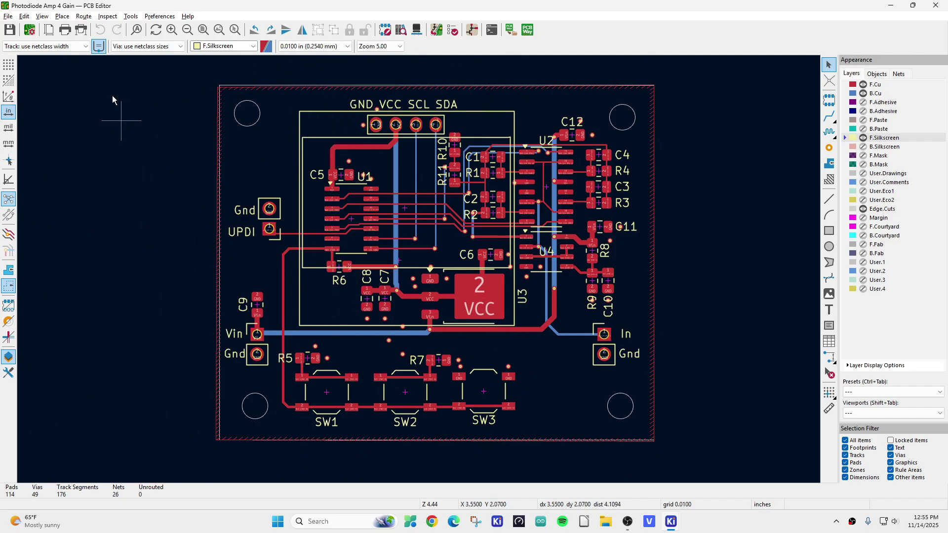
Step: Open the board in the 3D Viewer and inspect chips U4 and U2 on its front side
click(41, 16)
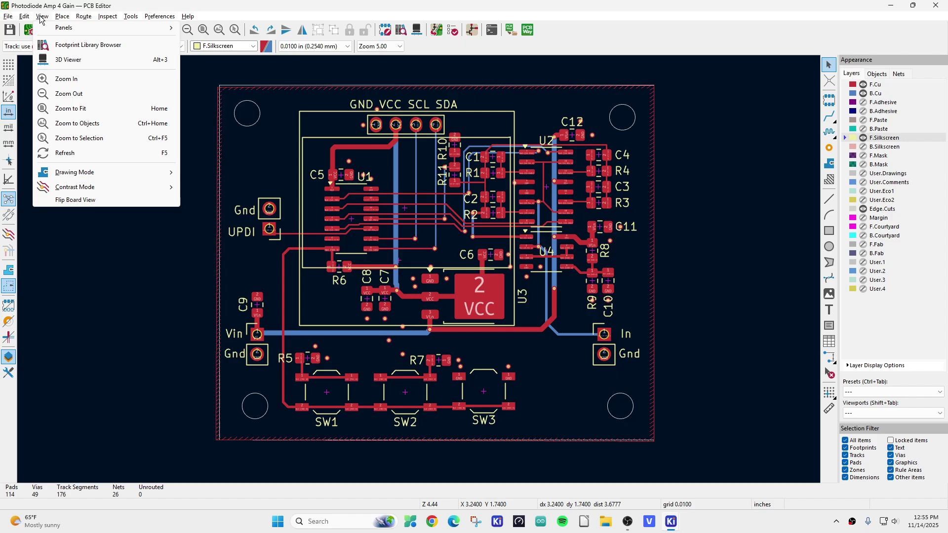
click(64, 60)
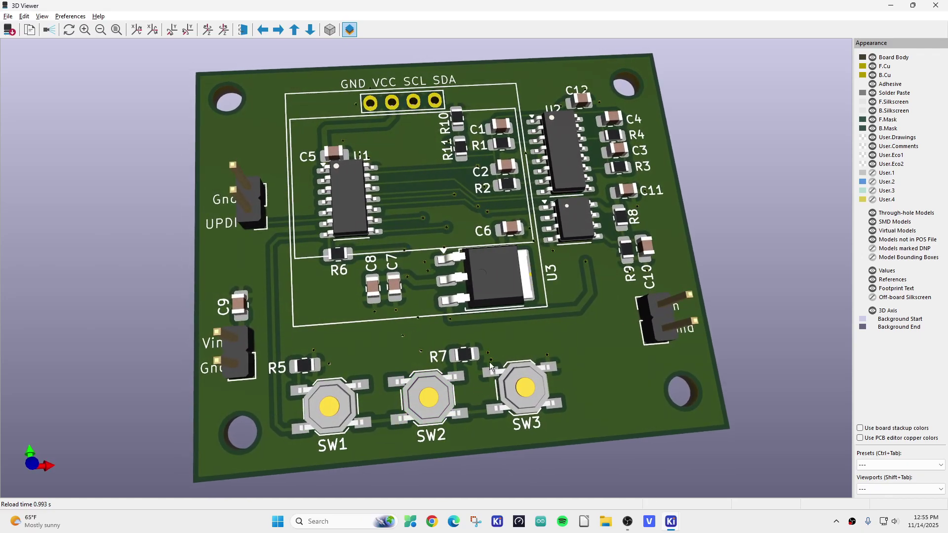
scroll(576, 220, up, 3)
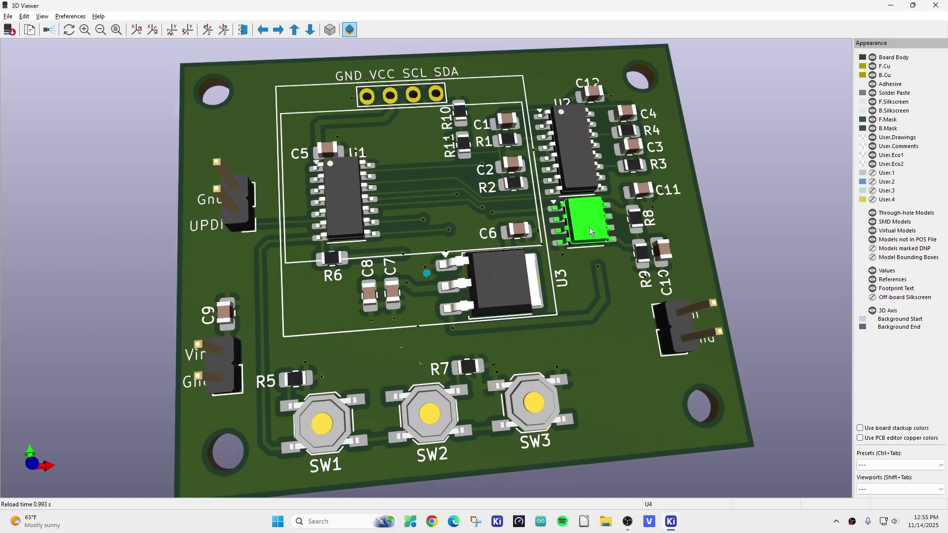
scroll(612, 257, up, 2)
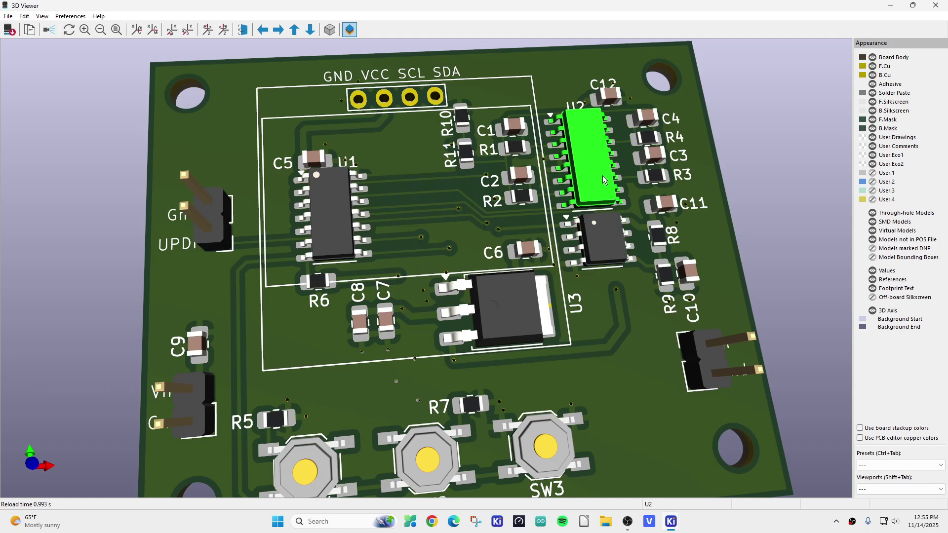
Step: Rotate the 3D board model around to its back side
key(r)
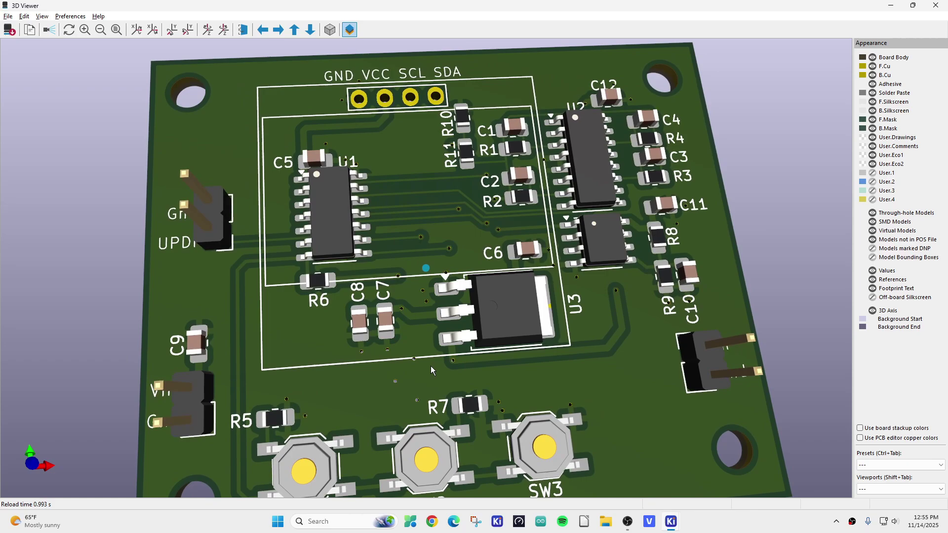
key(y)
key(y)
key(y)
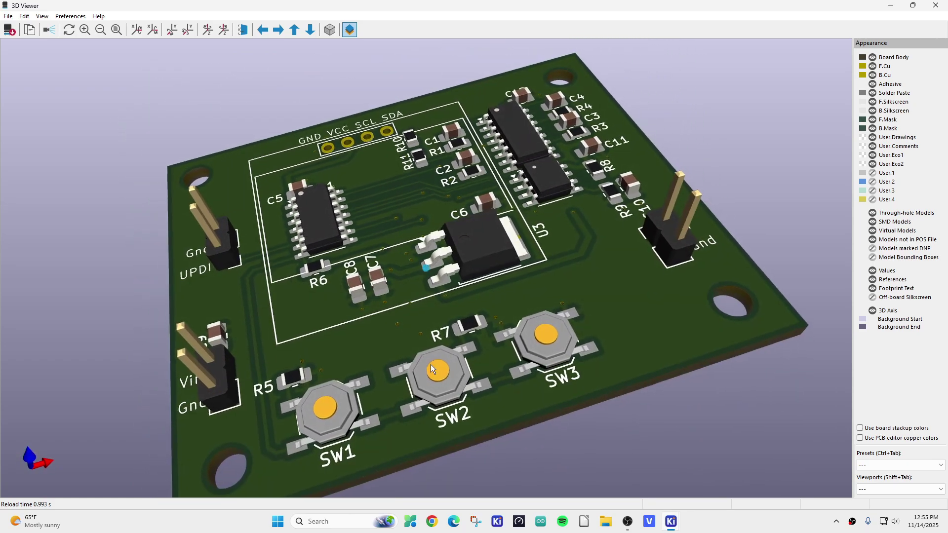
key(y)
key(y)
key(y)
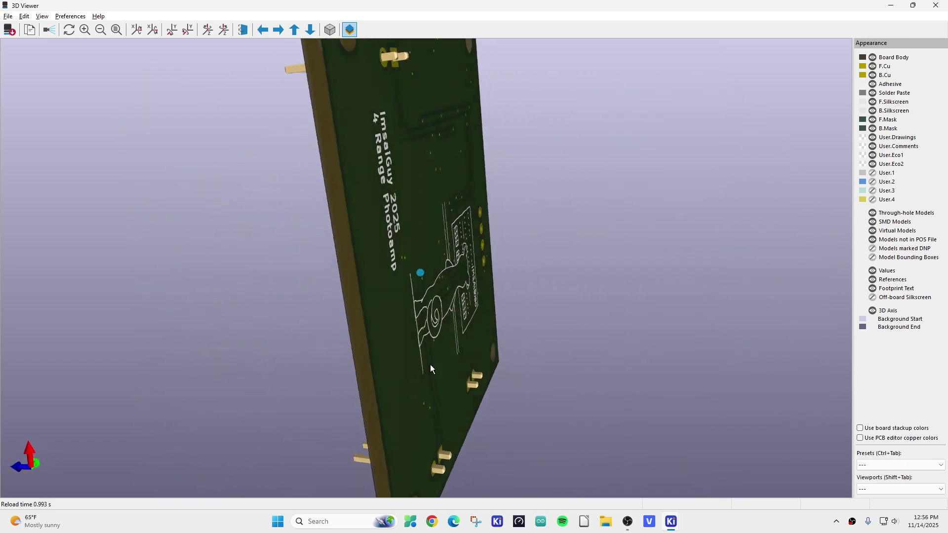
Step: Examine the IMSAI 8080 drawing and the 4 Range Photoamp text on the back silkscreen, up close and on the whole board
scroll(430, 368, up, 5)
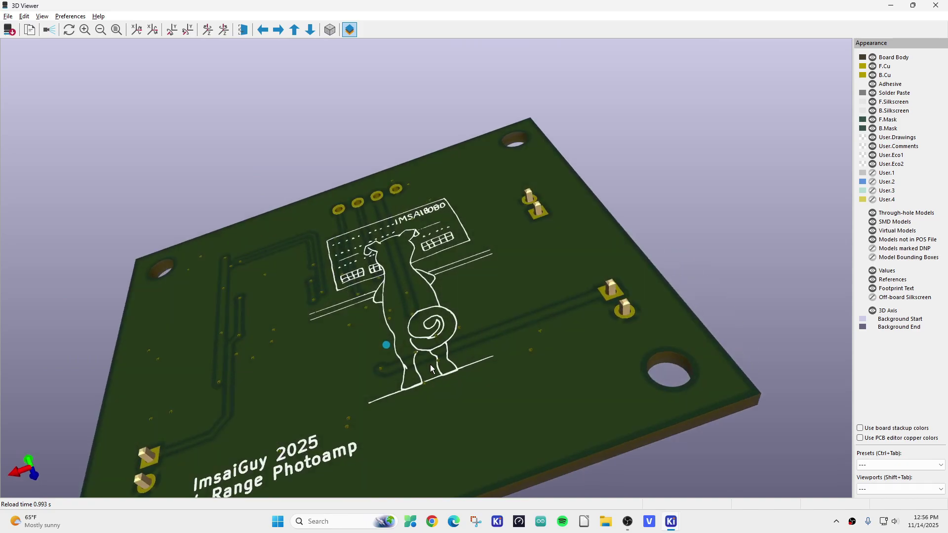
scroll(430, 368, down, 5)
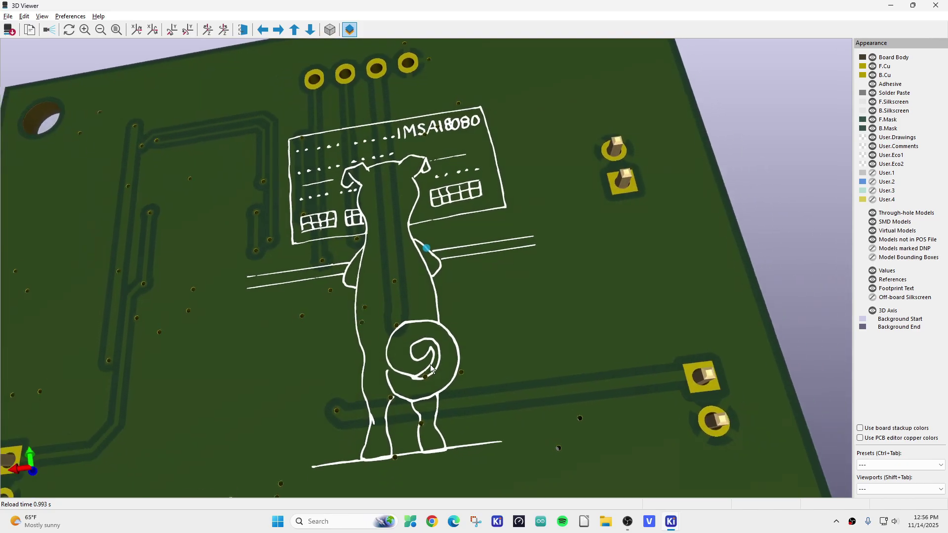
scroll(430, 368, down, 5)
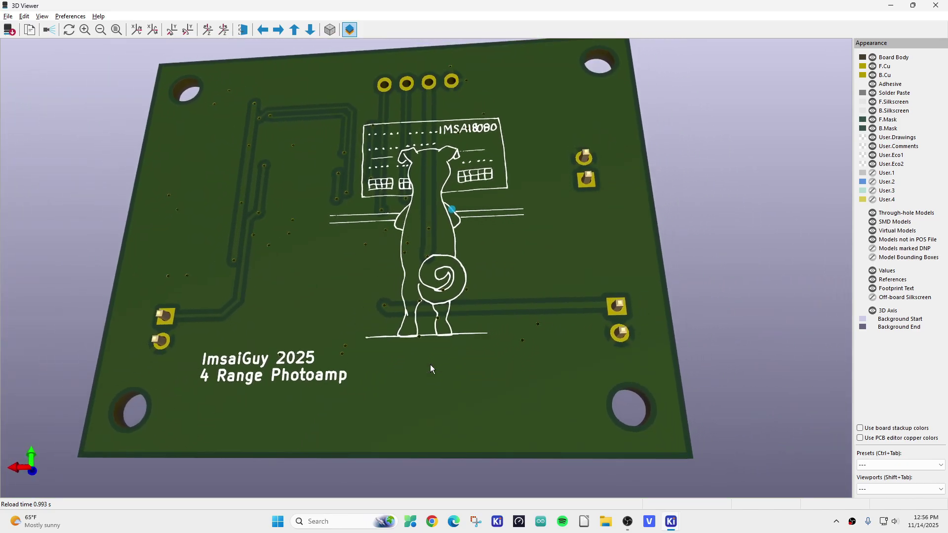
scroll(431, 365, down, 3)
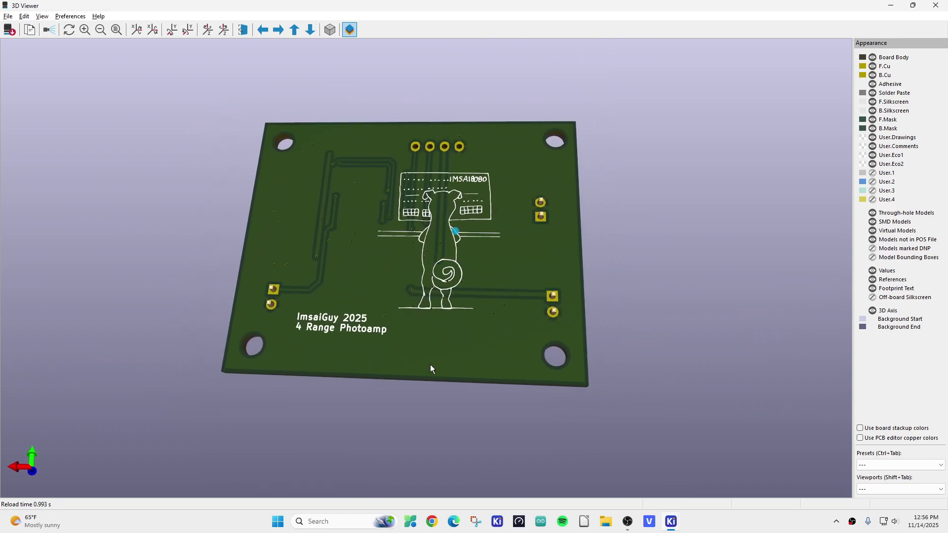
scroll(430, 365, down, 4)
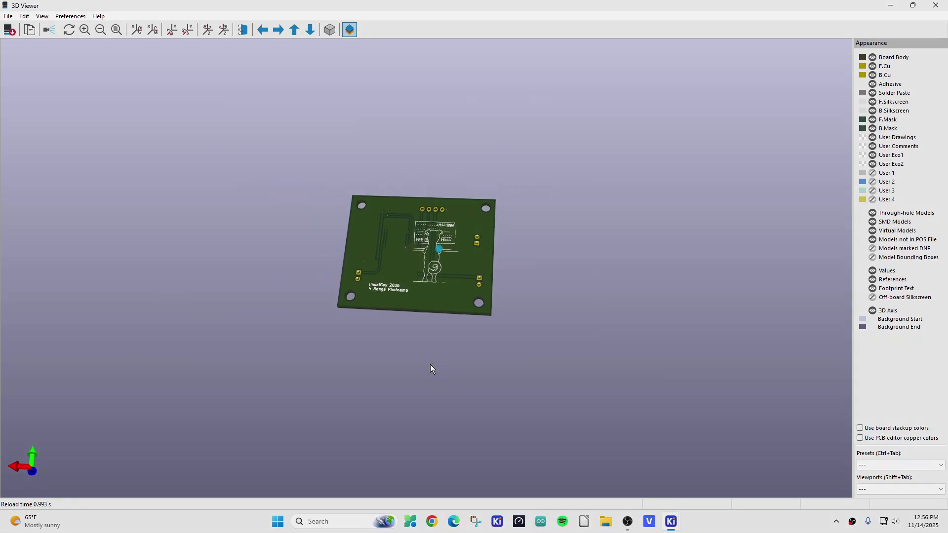